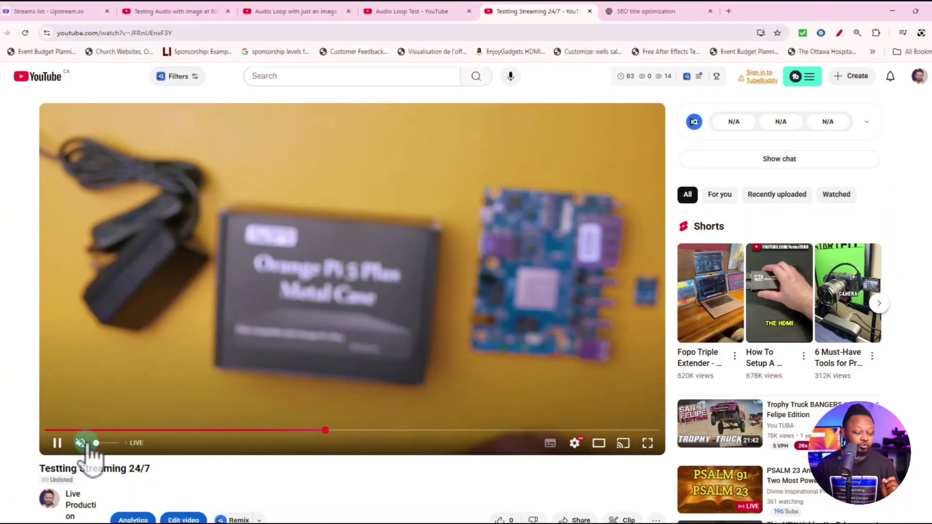
Step: Glance at the Audio Loop Test tab, then toggle sound on the Testting Streaming 24/7 stream
key(ctrl+shift+Tab)
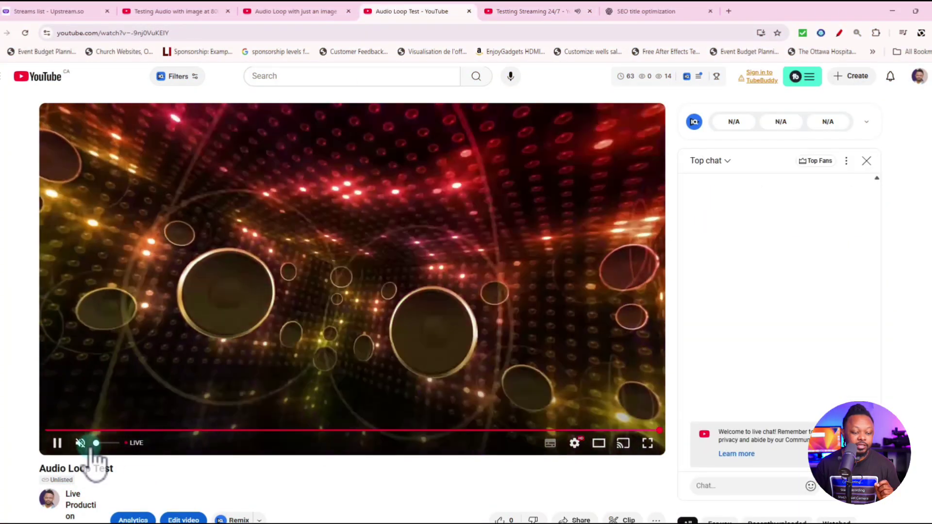
key(ctrl+Tab)
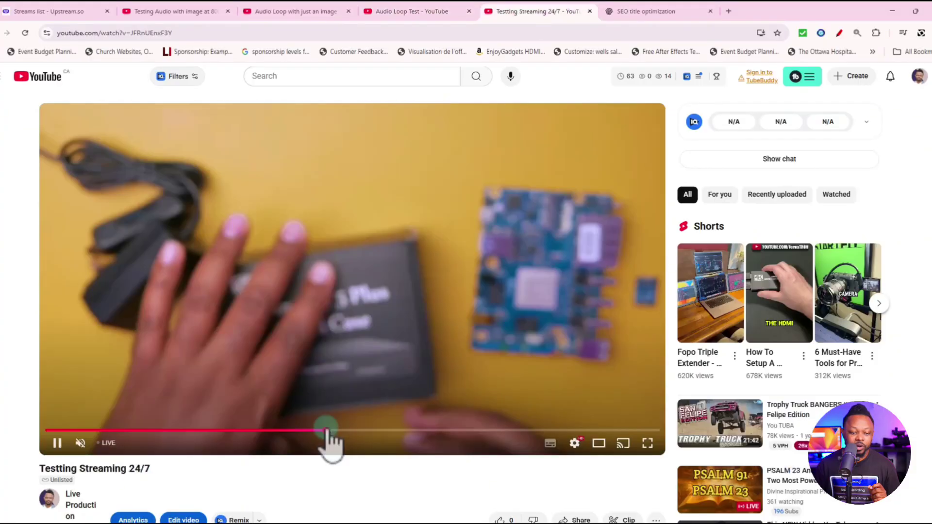
click(81, 443)
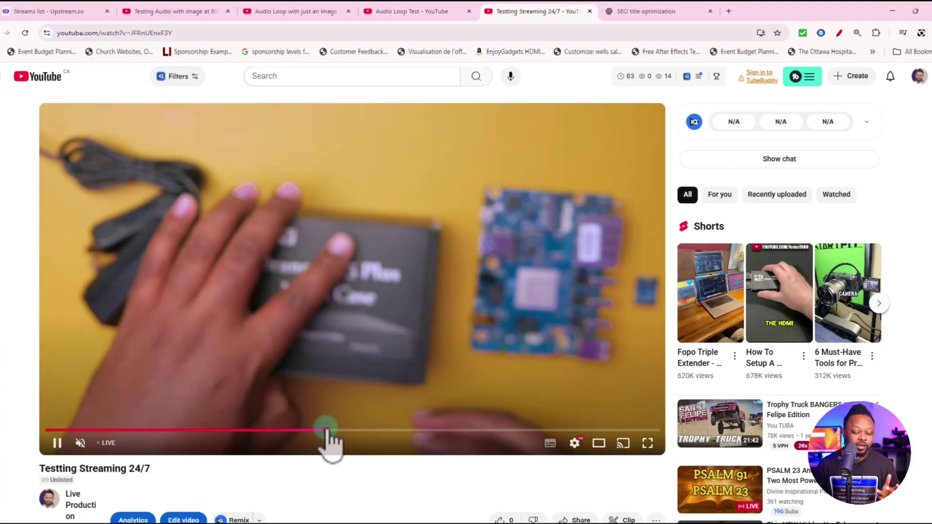
click(80, 442)
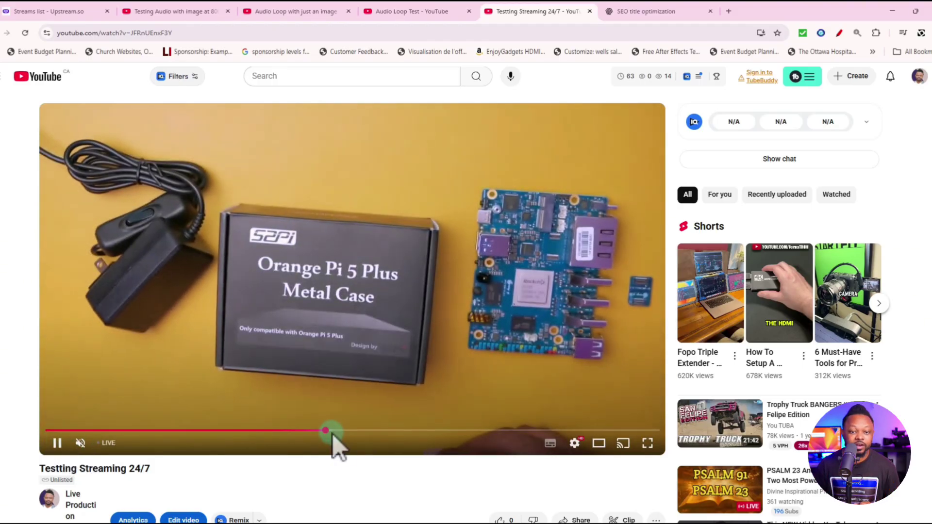
Step: Raise the Audio Loop Test volume from zero, then switch to the Audio Loop with just an image stream
click(410, 11)
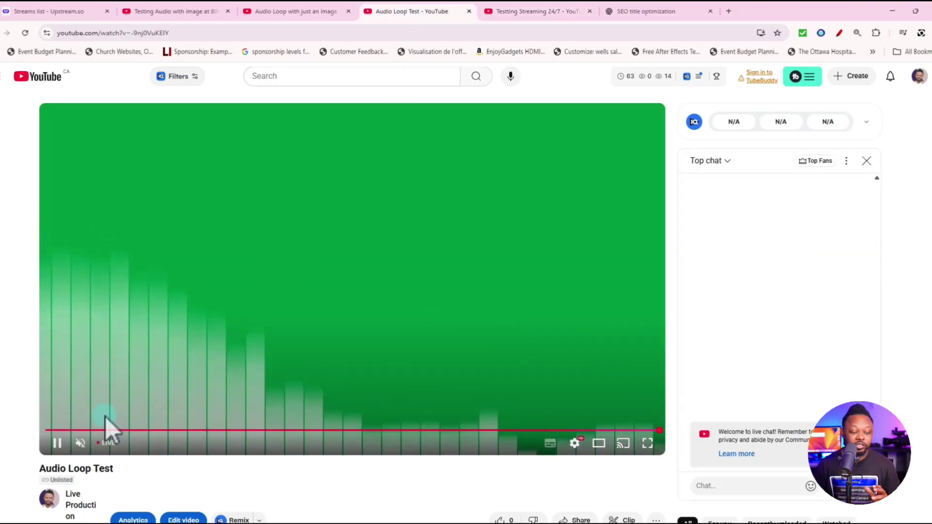
mouse_move(82, 444)
drag(97, 443, 113, 443)
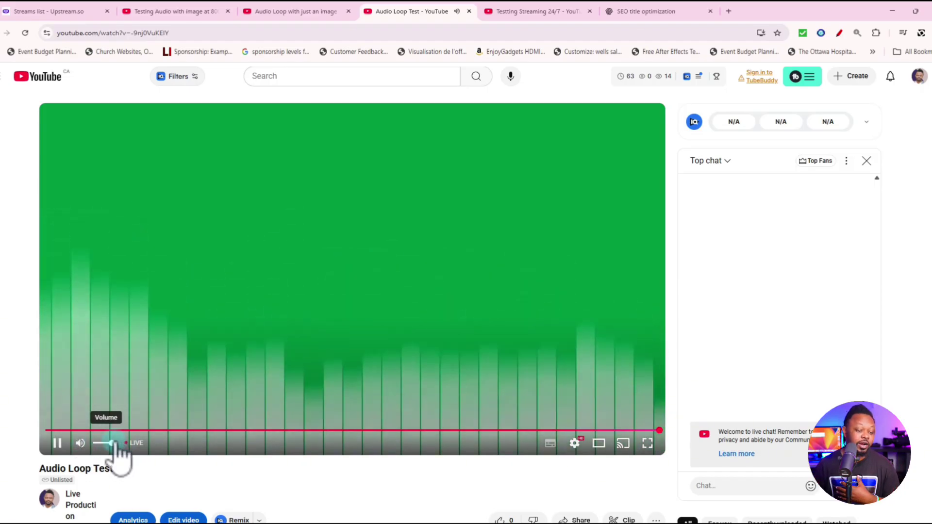
click(322, 11)
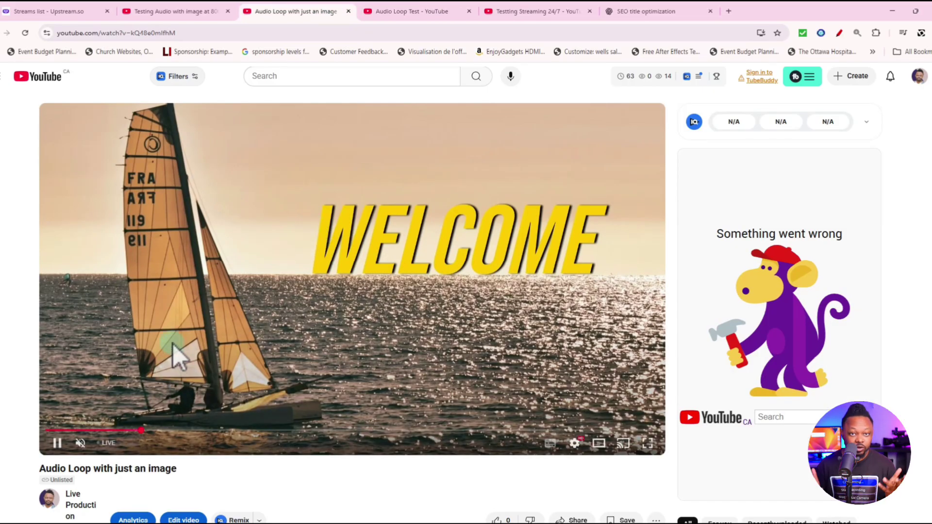
Step: Unmute the sailboat WELCOME stream, then switch to the 8000 Bitrate stream and mute it
click(80, 443)
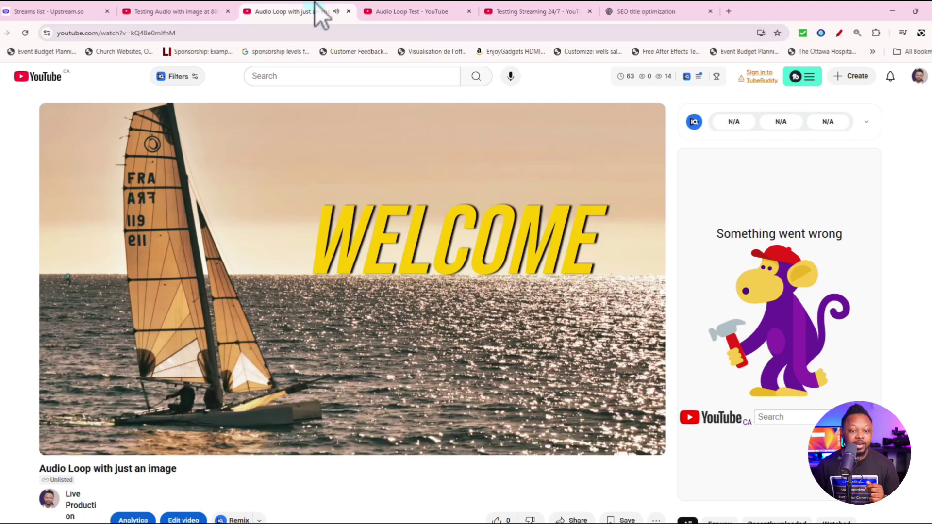
click(165, 12)
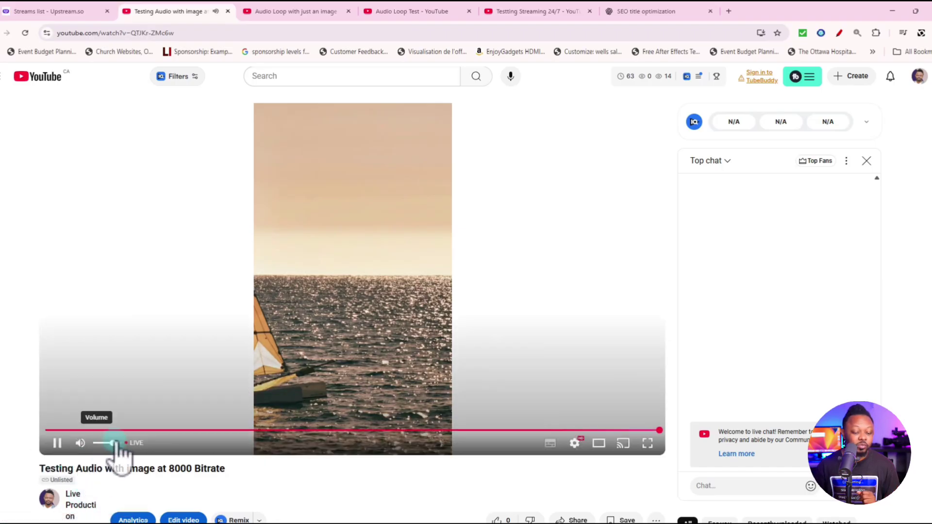
click(80, 442)
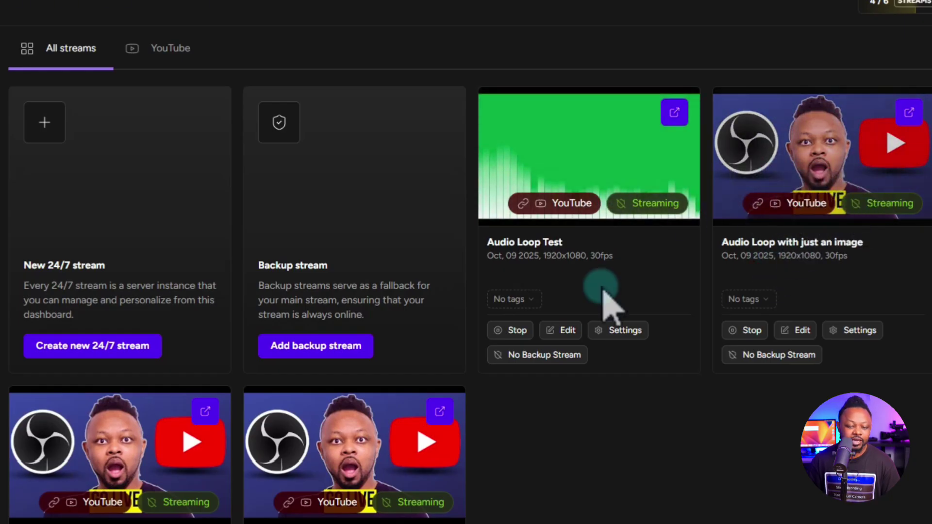
scroll(587, 378, down, 2)
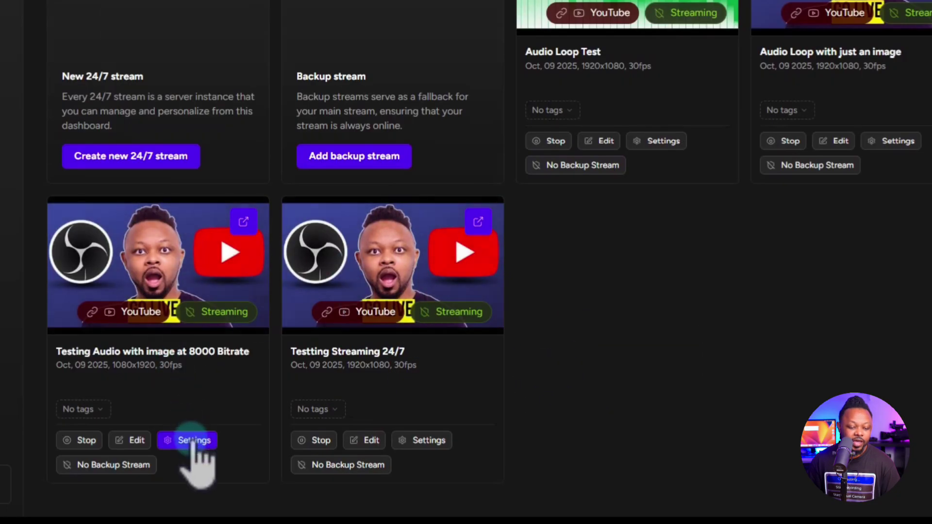
scroll(719, 310, up, 2)
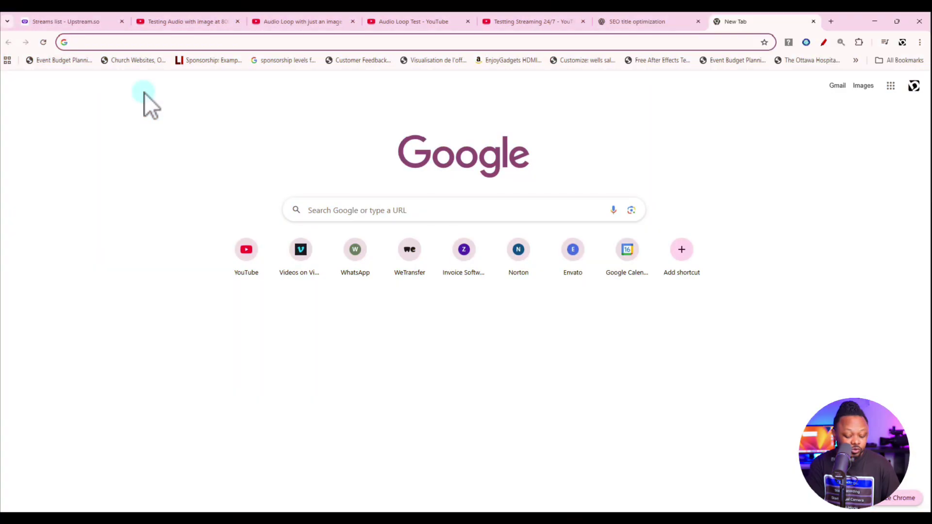
Step: Load upstream.so from the Chrome address bar suggestion
text(u)
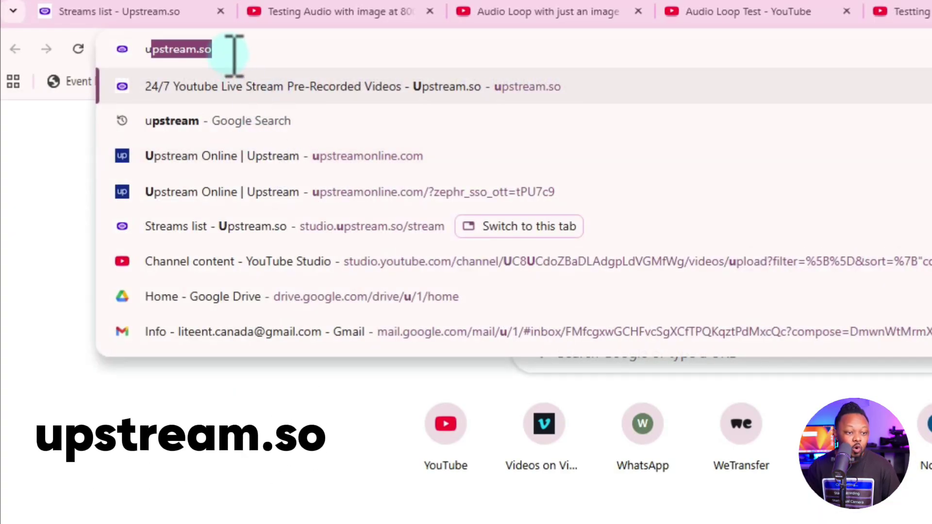
key(Return)
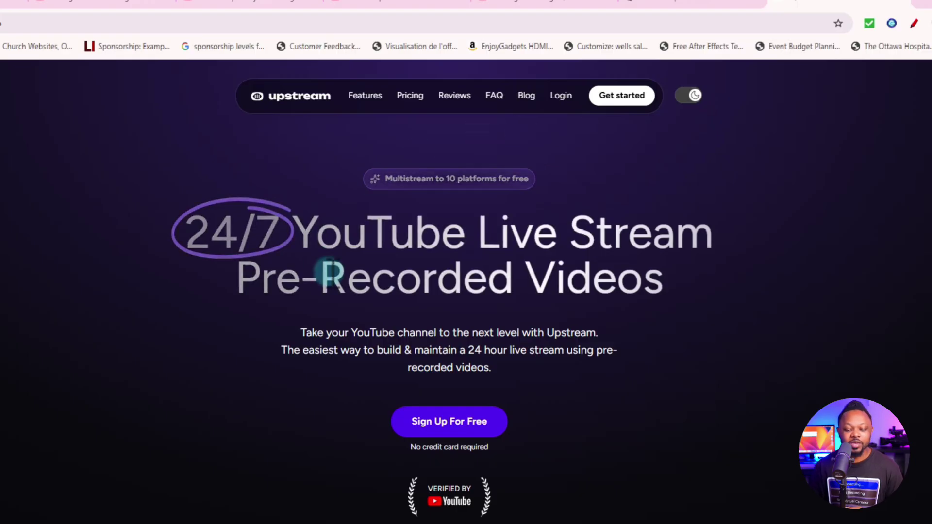
Step: Go from the upstream.so home page to the My streams dashboard via Get started
scroll(323, 291, down, 1)
scroll(310, 290, up, 1)
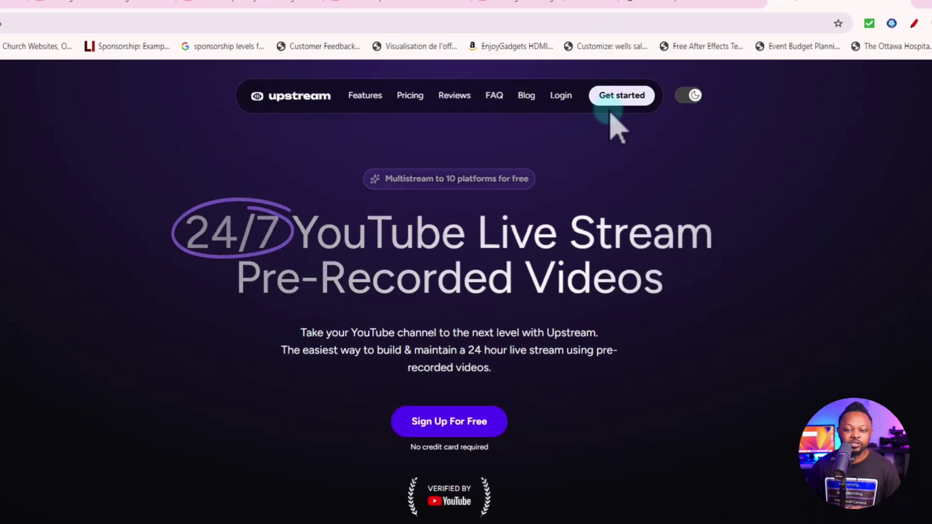
click(616, 100)
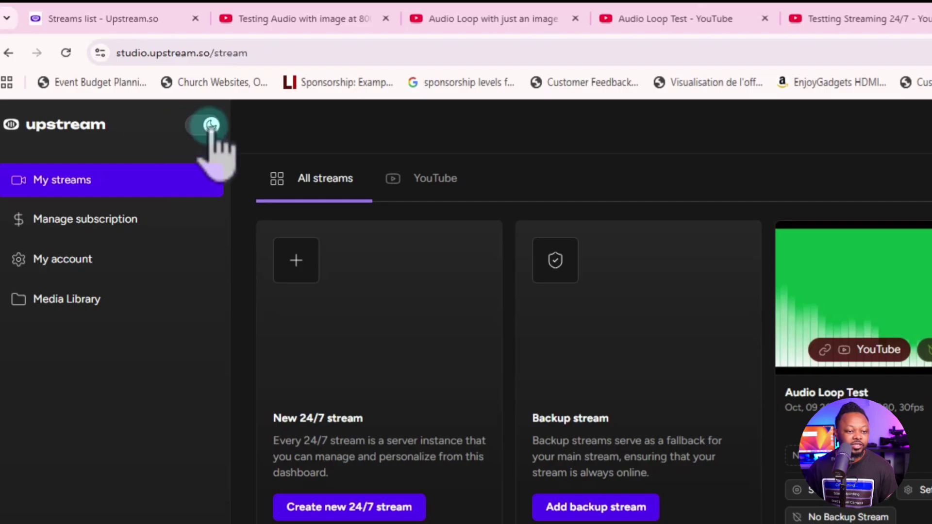
Step: Preview the light theme, switch back to dark, and open My account
click(211, 127)
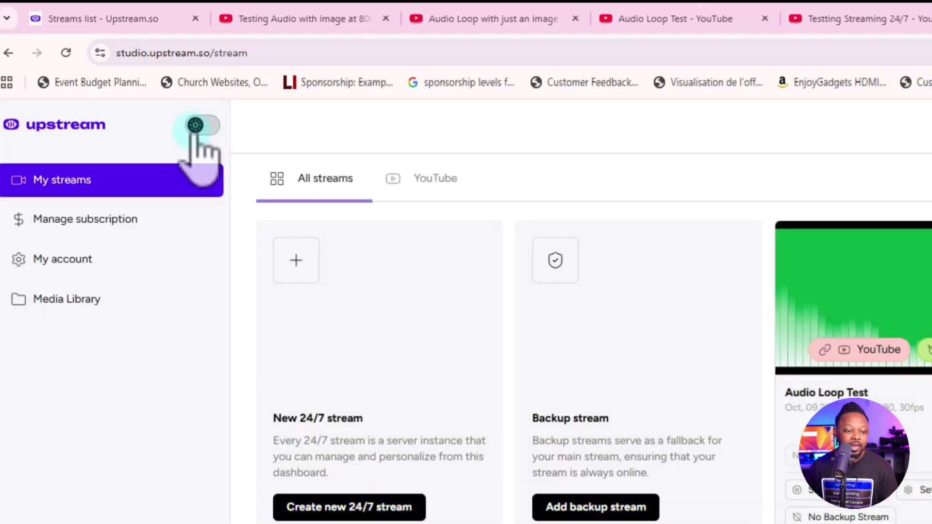
click(197, 127)
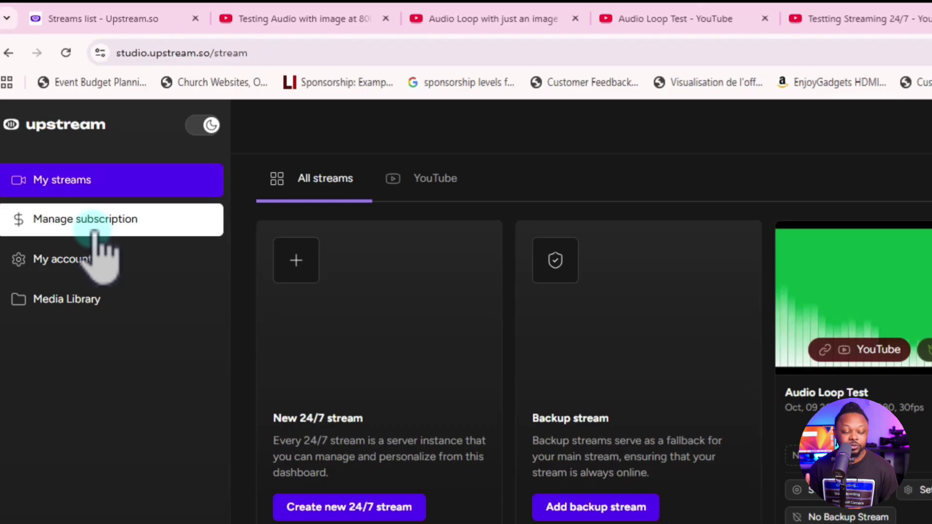
click(73, 262)
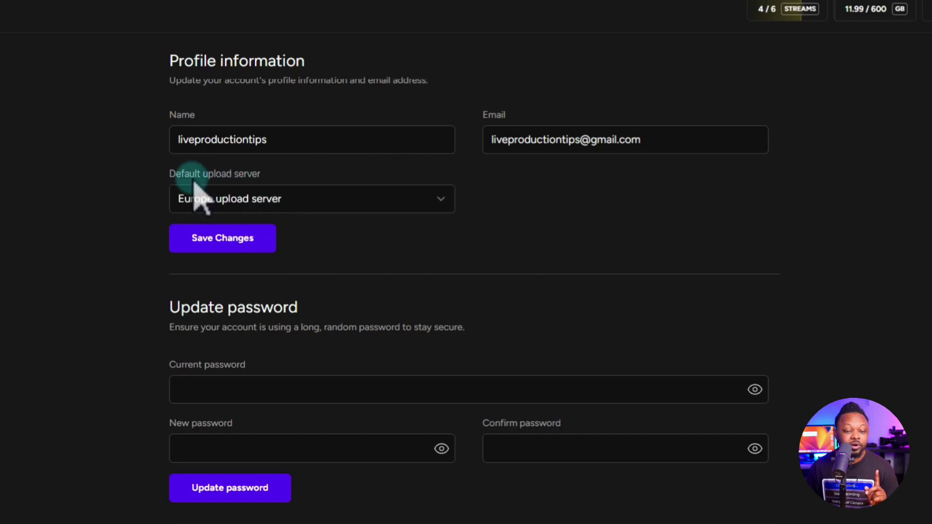
Step: Change the default upload server from Europe to America upload server and save
click(269, 199)
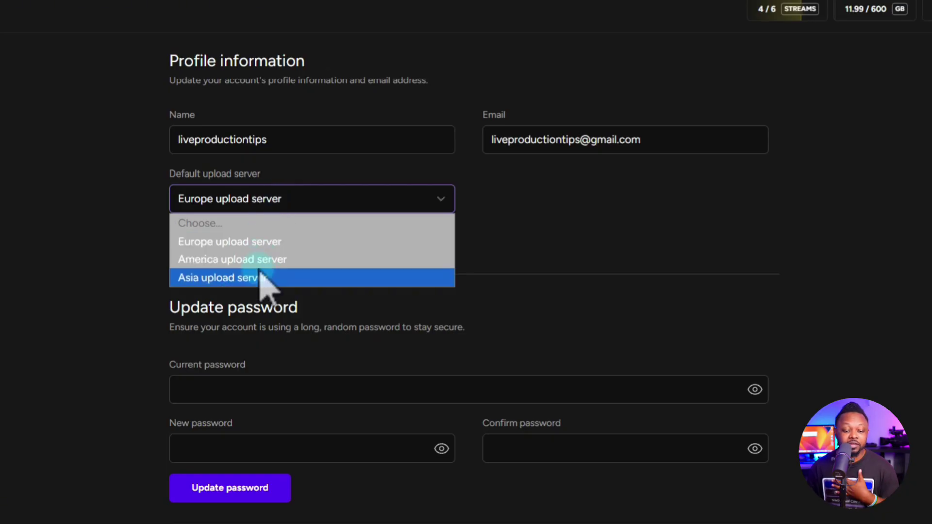
click(238, 259)
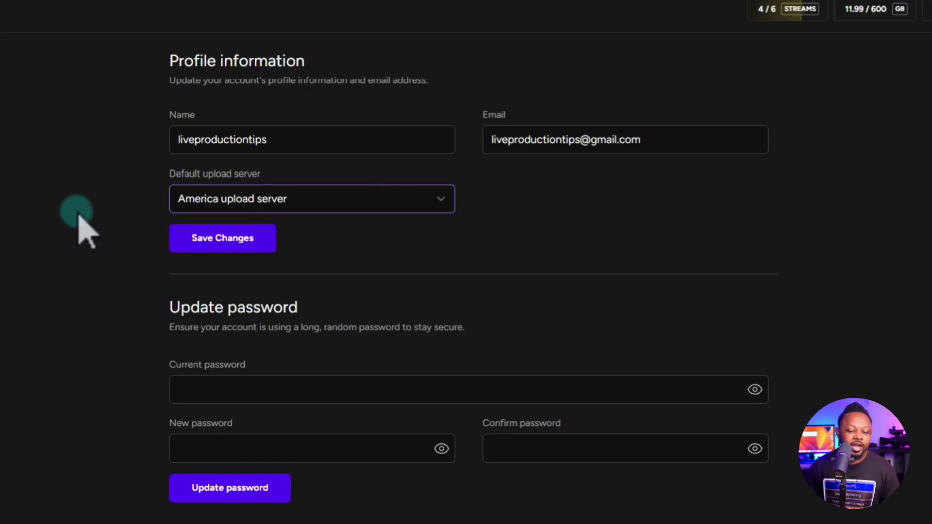
click(221, 239)
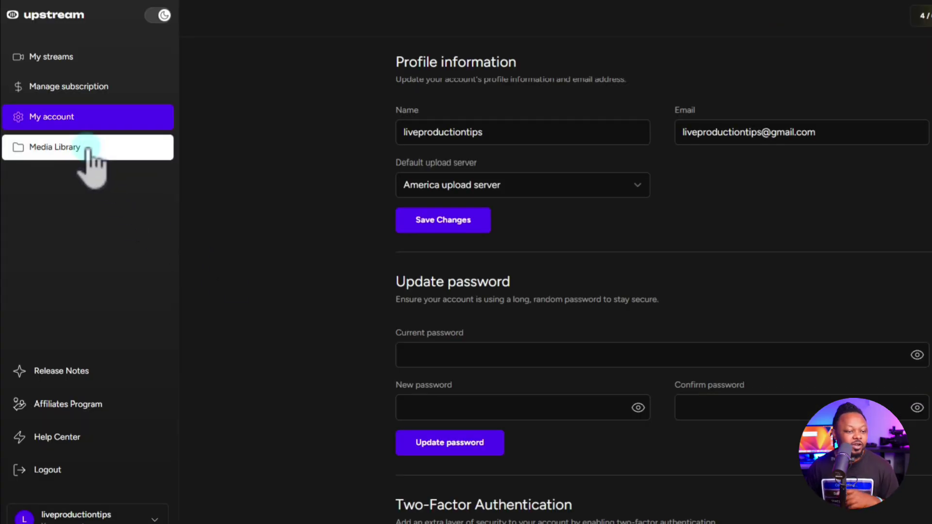
Step: Open the Media Library, start a file upload, then close the Upload file dialog
click(87, 148)
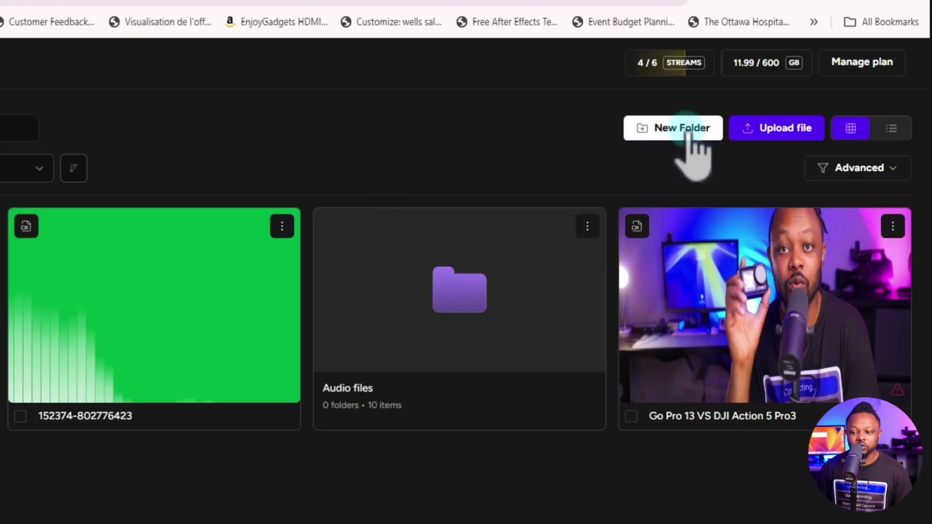
click(771, 137)
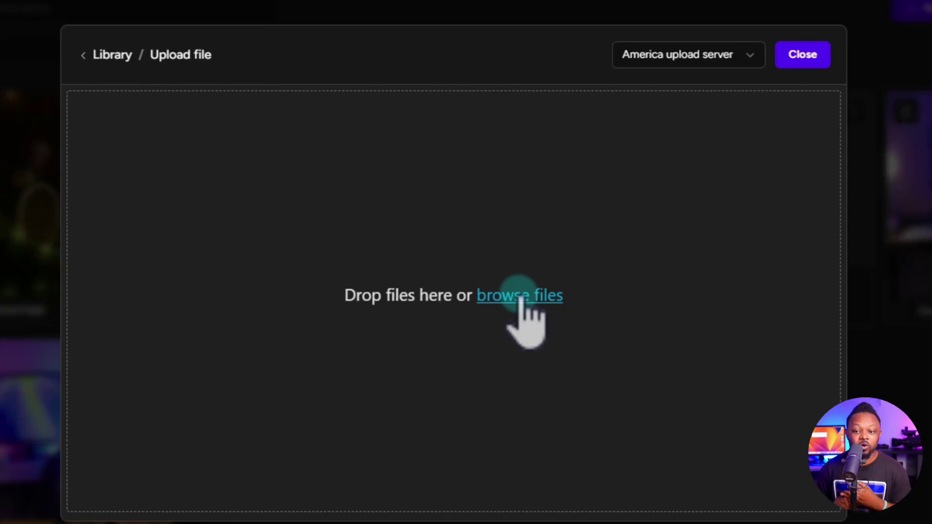
click(801, 54)
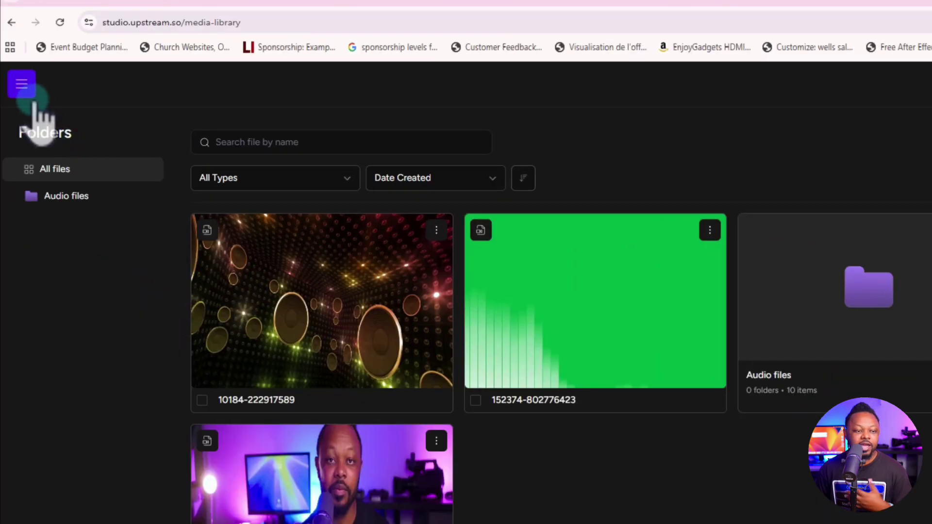
Step: Go to My streams from the main menu and start a new 24/7 stream
click(22, 84)
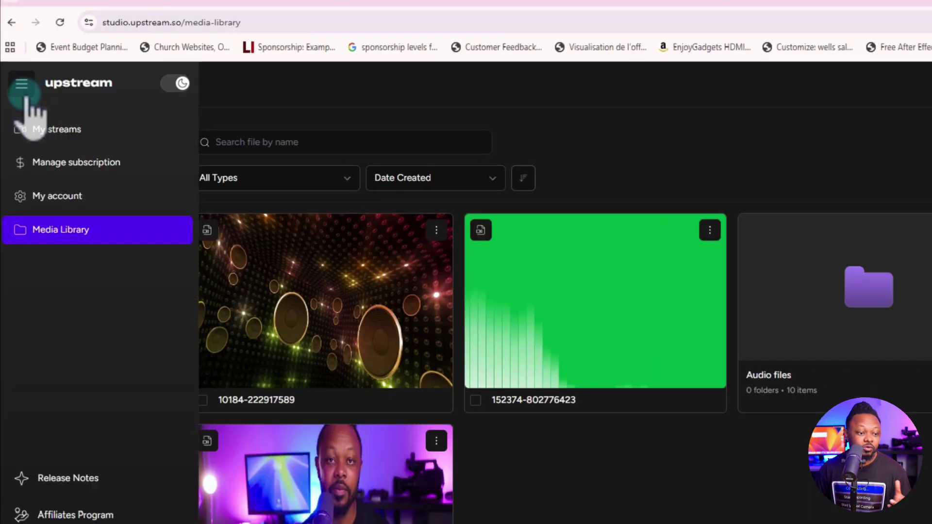
click(72, 129)
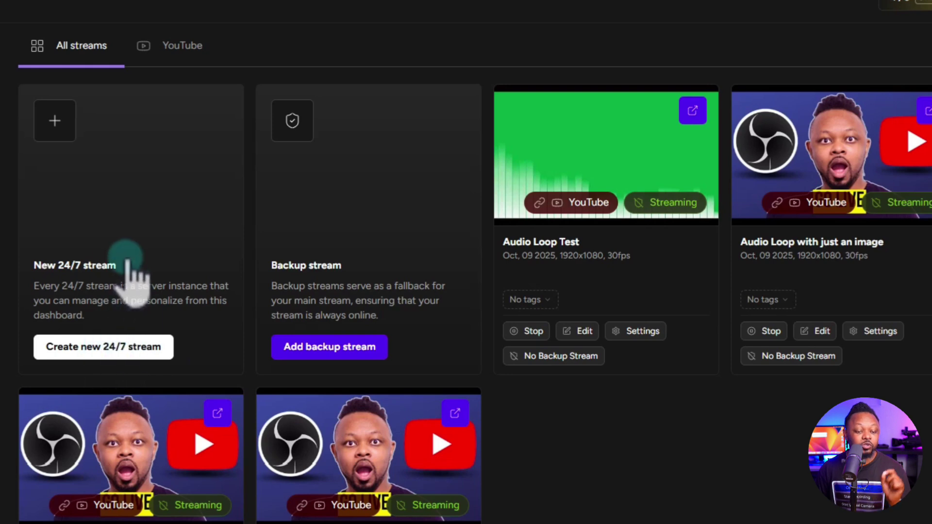
click(89, 351)
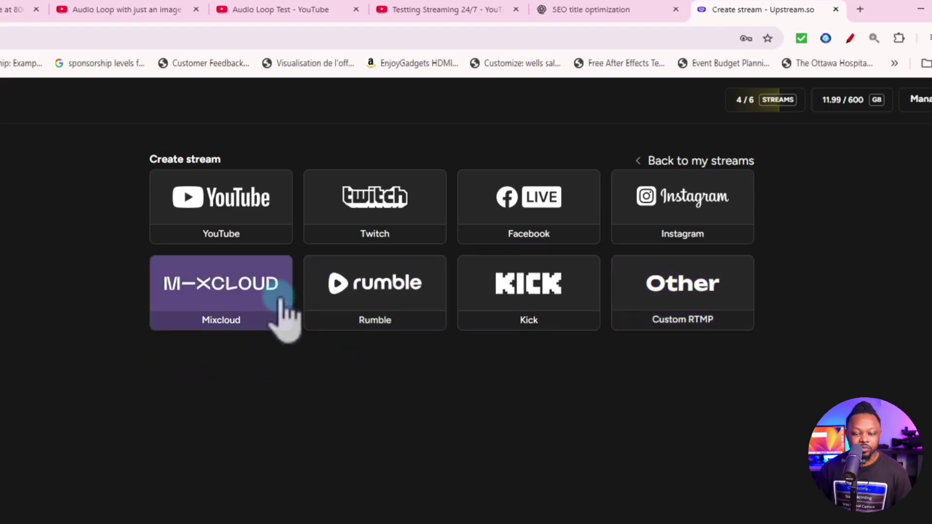
Step: Choose YouTube as the streaming platform and select Connect with YouTube
click(228, 226)
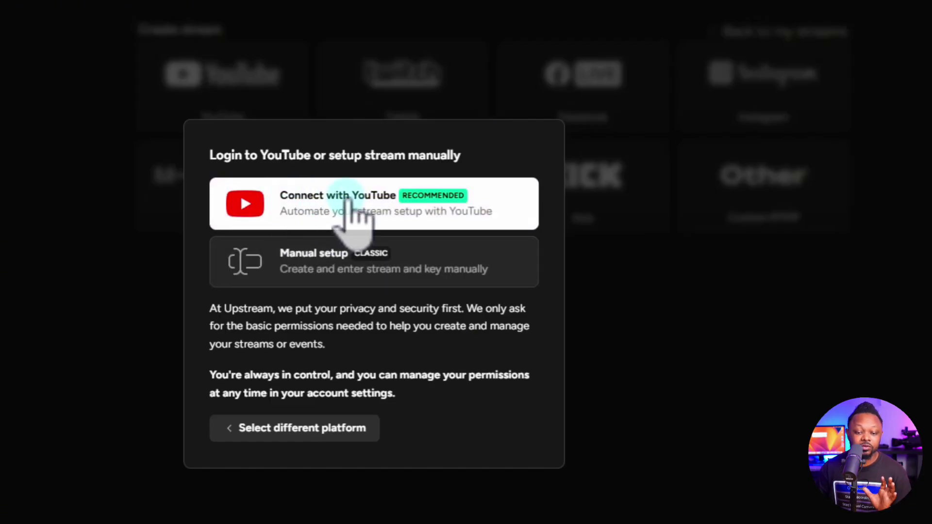
click(334, 277)
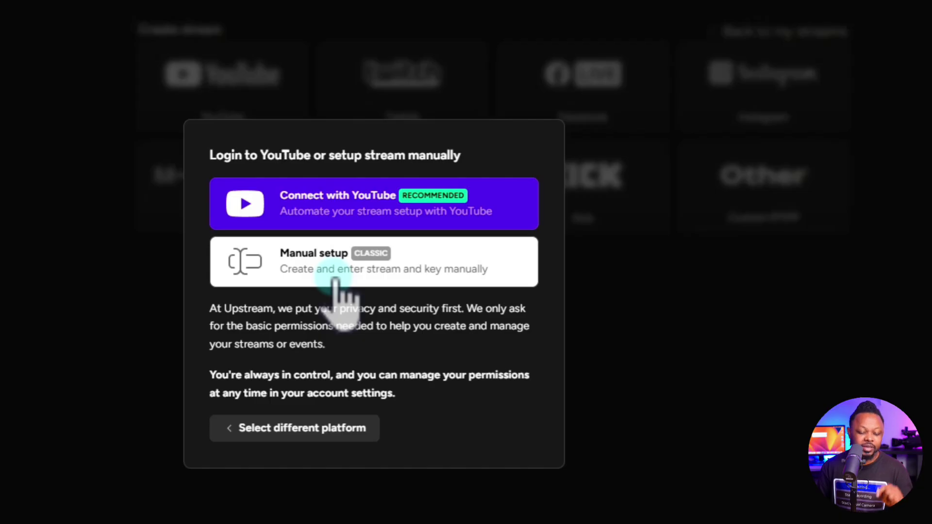
click(300, 195)
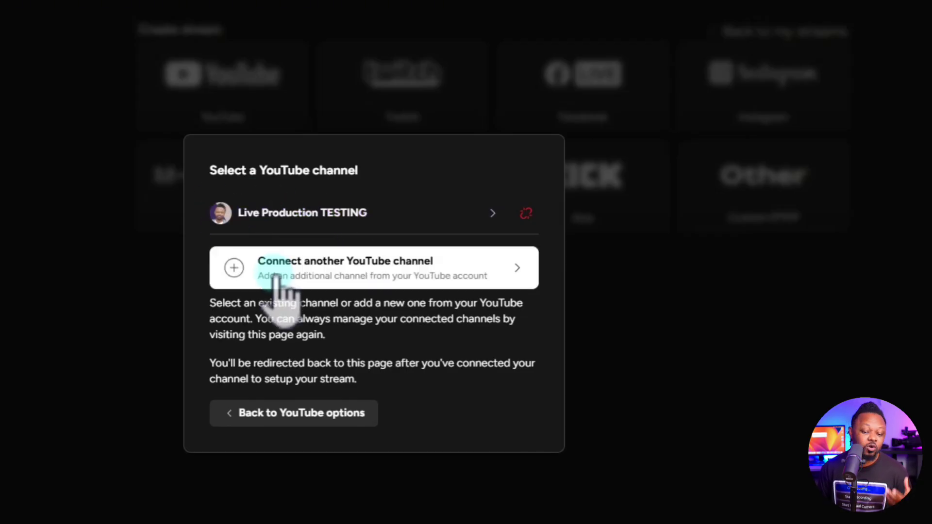
Step: Sign in with the Google account and select the already connected YouTube channel
click(333, 279)
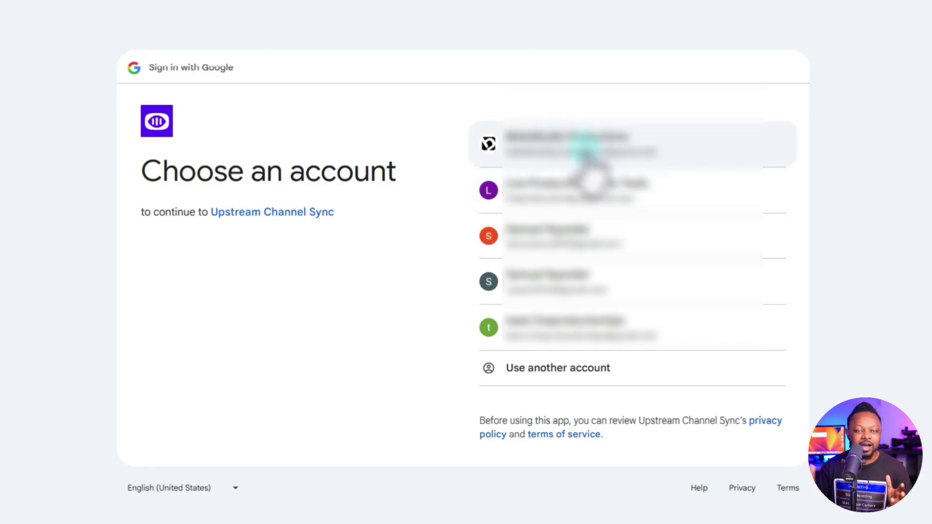
click(531, 204)
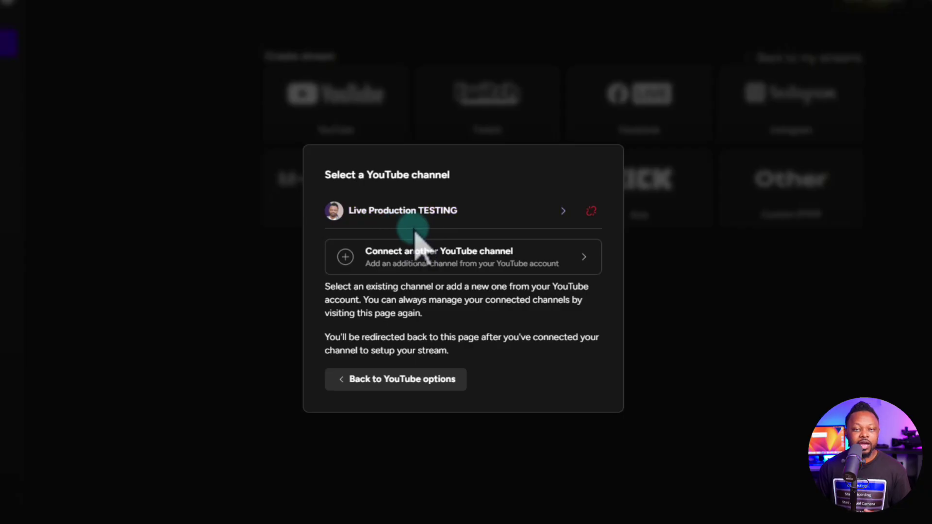
click(434, 212)
click(332, 210)
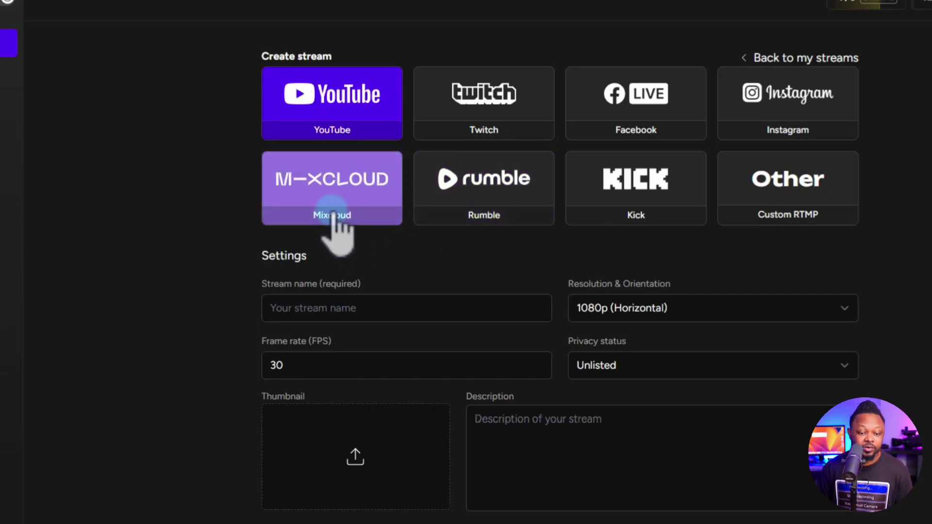
Step: Enter 'Streaming with Upstream' as the stream name
scroll(332, 214, down, 2)
click(316, 241)
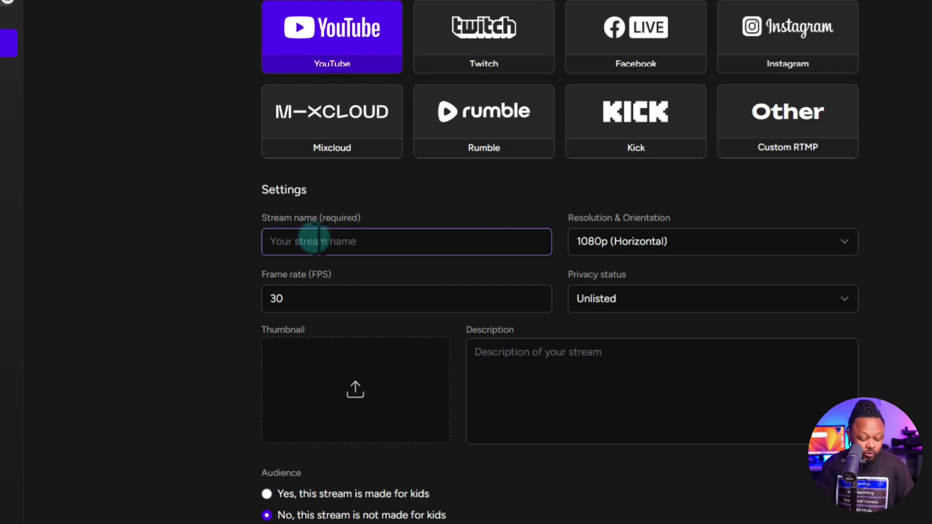
text(Streami)
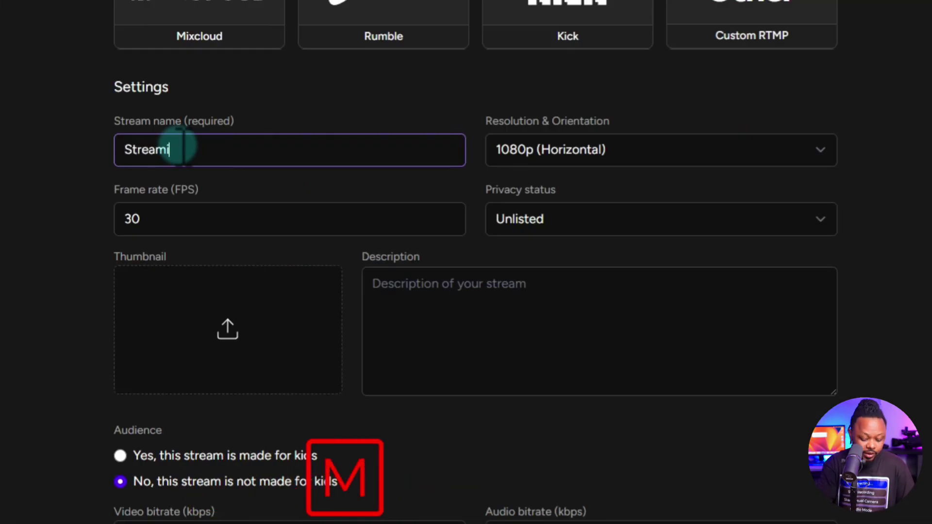
text(ng with Upstr)
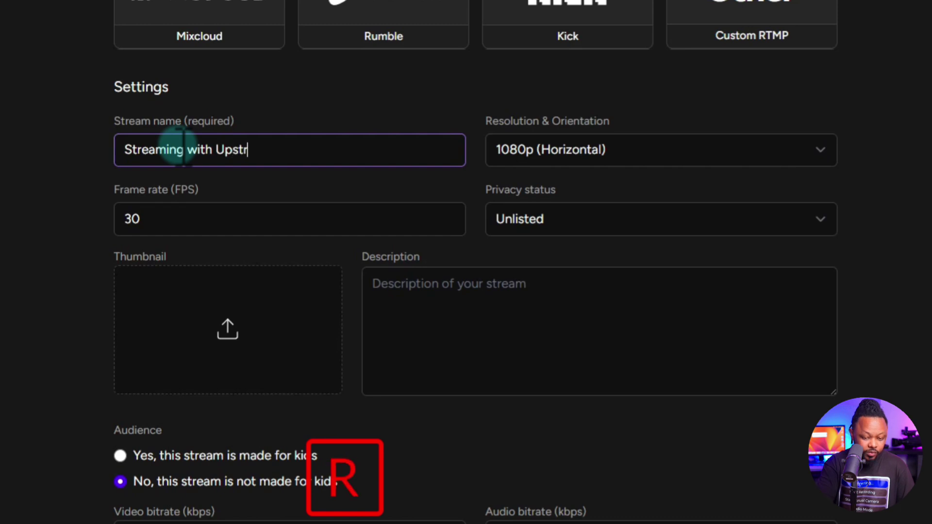
text(eam)
Step: Keep the resolution at 1080p (Horizontal) and set privacy status to Unlisted
click(553, 151)
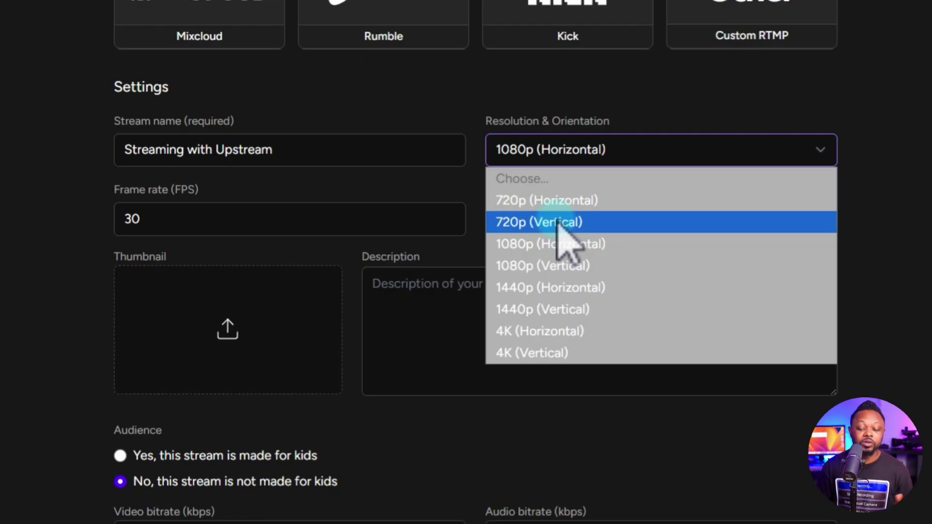
click(558, 243)
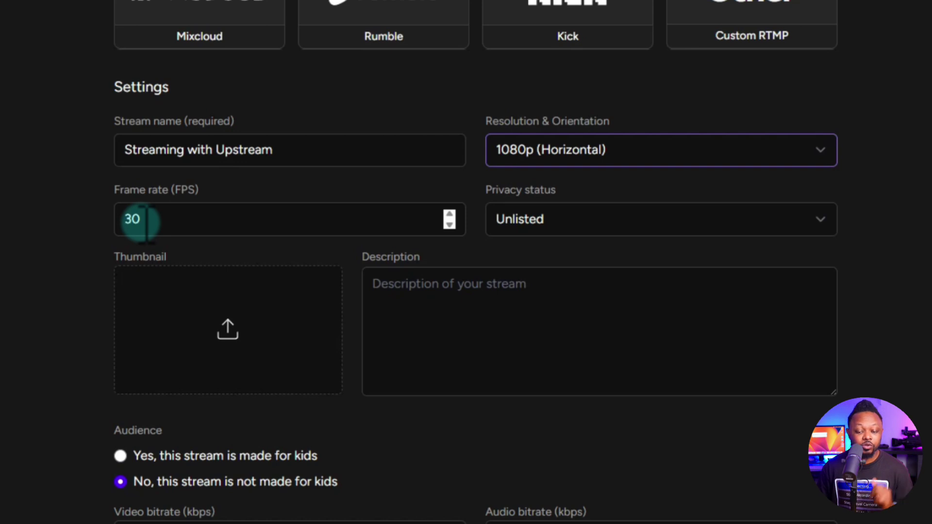
click(565, 227)
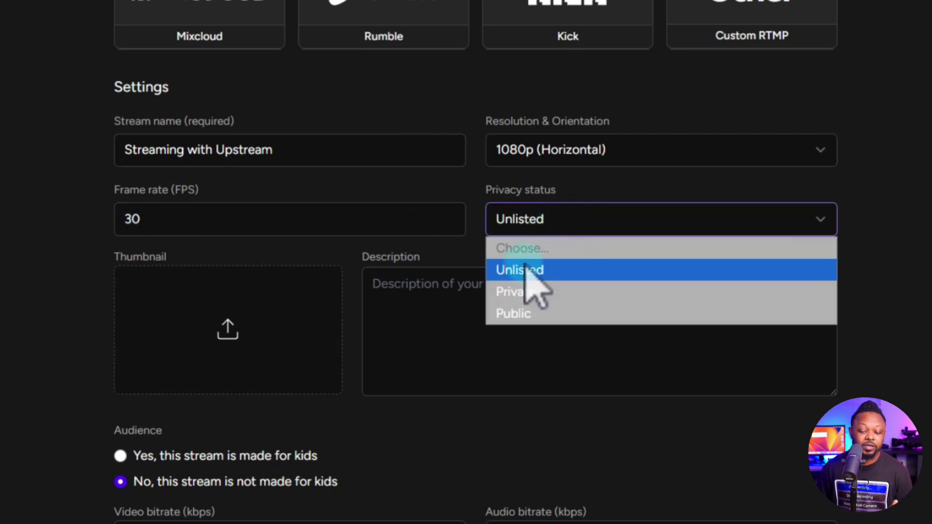
click(507, 313)
click(531, 270)
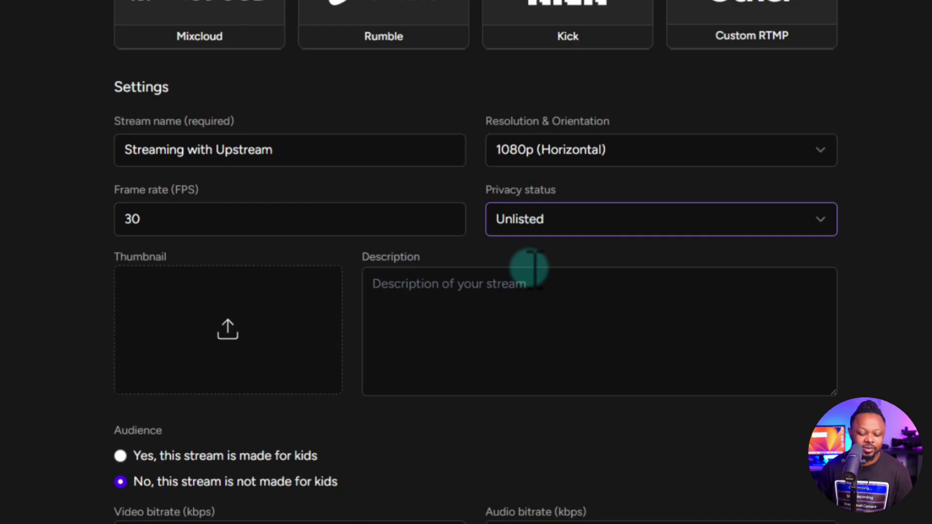
scroll(456, 339, down, 2)
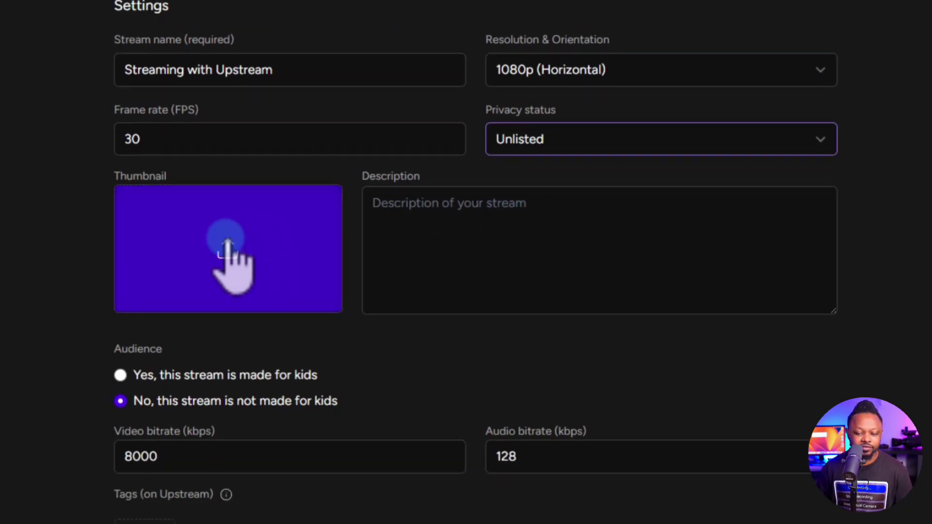
scroll(233, 259, down, 2)
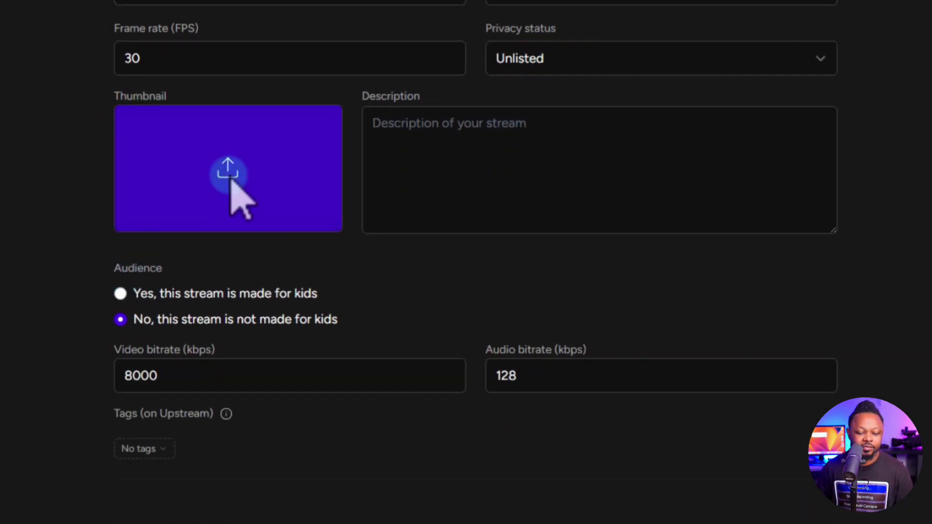
Step: Upload the 'How to go Live' GO LIVE image as the thumbnail and mark the stream not made for kids
click(231, 184)
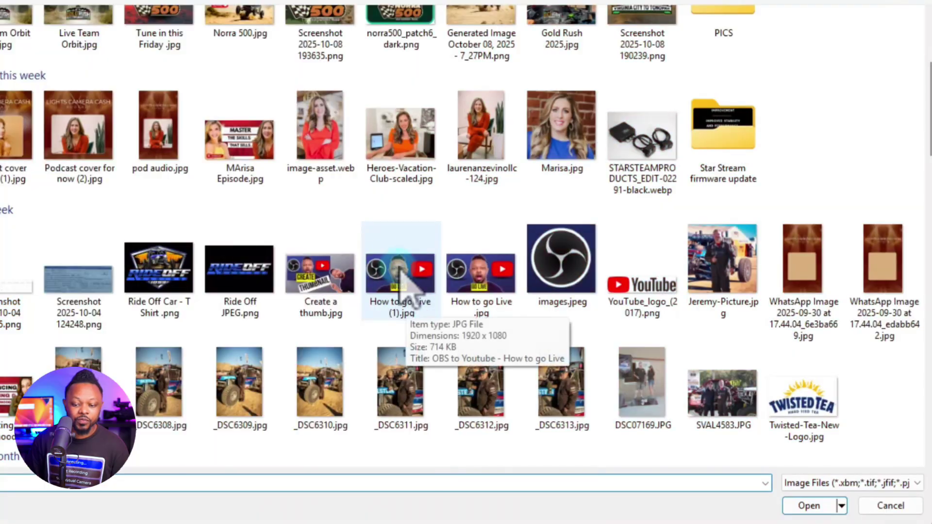
click(277, 340)
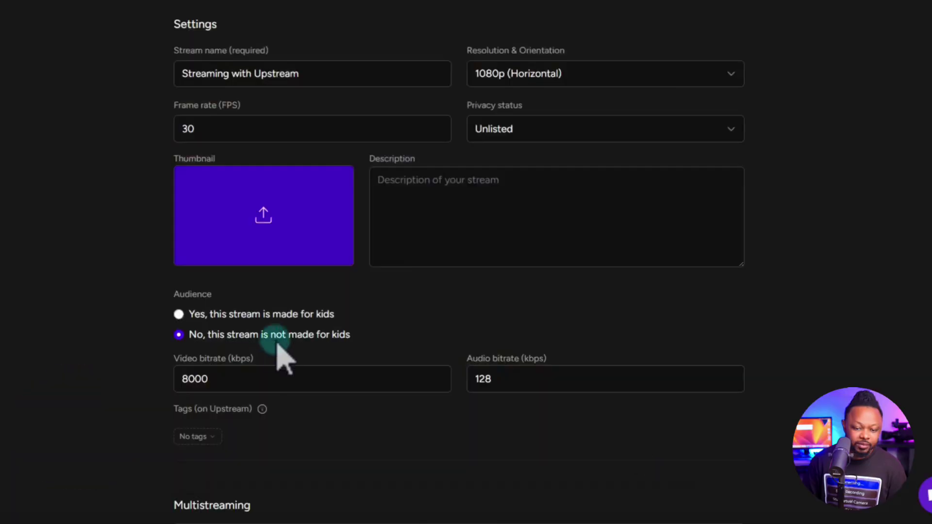
scroll(175, 385, down, 1)
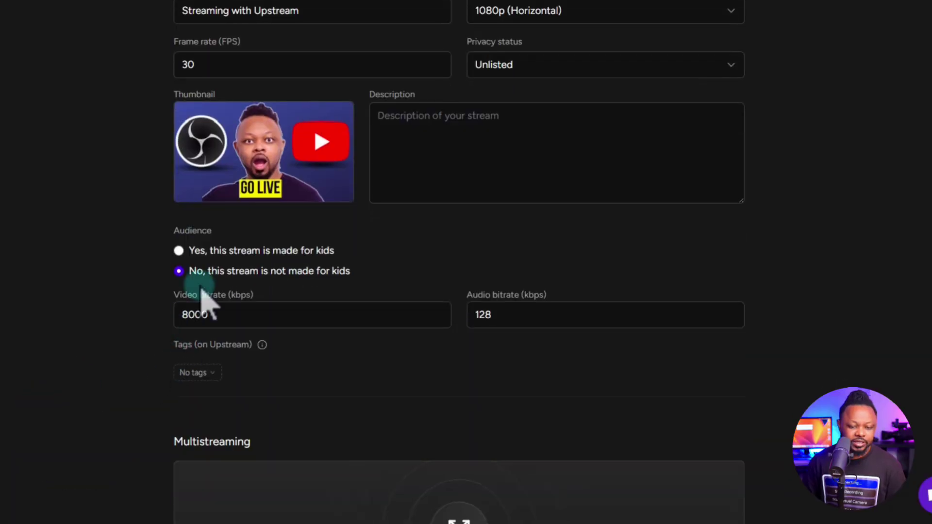